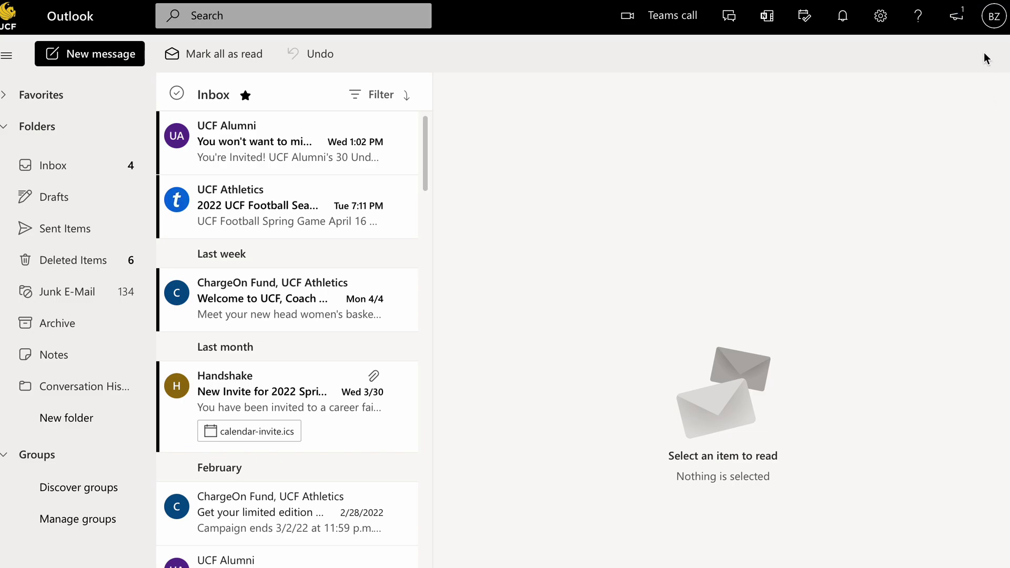
Step: Open the UCF account menu from the profile avatar in Outlook's top-right corner
{"action": "left_click", "coordinate": [992, 19]}
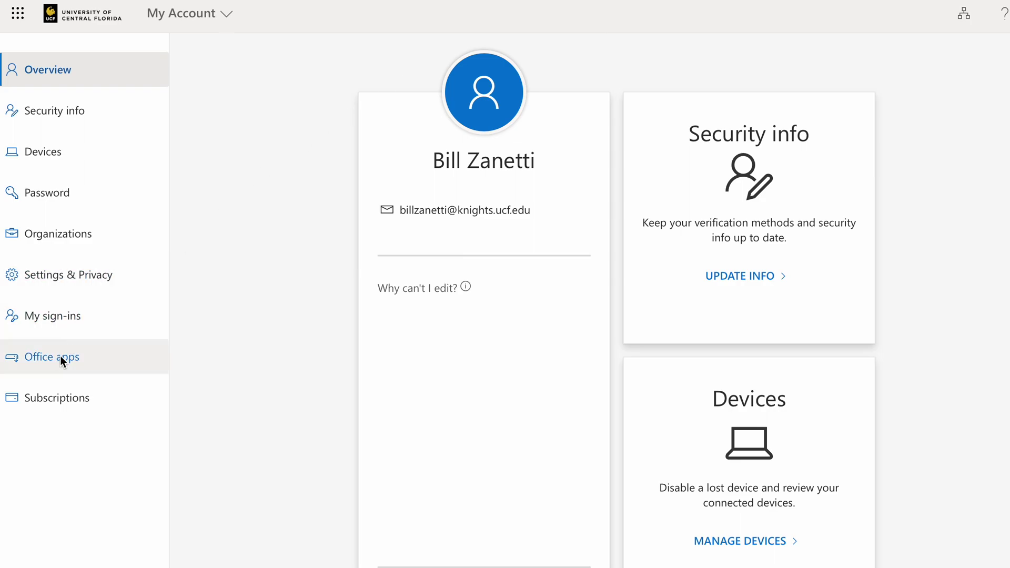
Step: Go to Office apps in My Account to reach the Apps & devices install page
{"action": "left_click", "coordinate": [61, 359]}
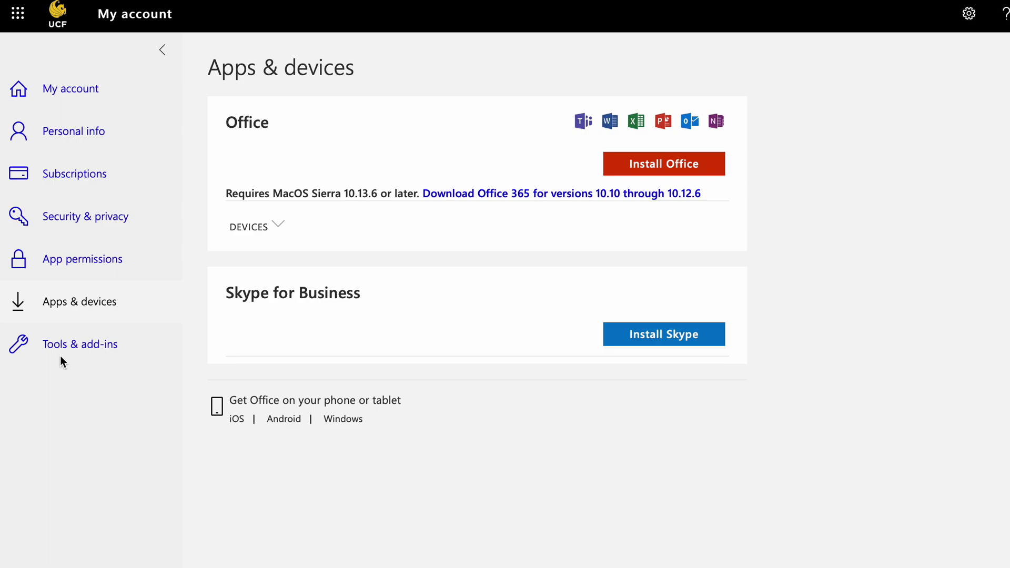